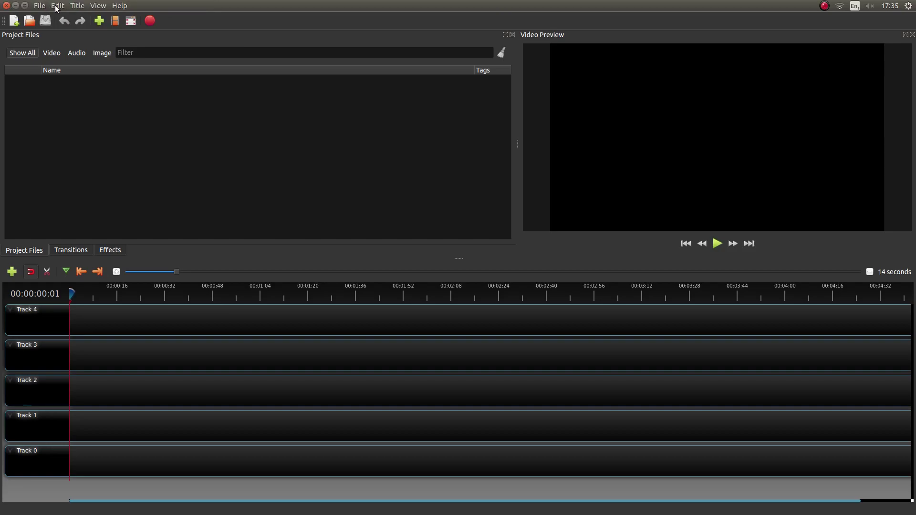
# Open Edit > Preferences at Profiles, showing the HD 1080p 50 fps default and stereo 44100 audio.
pyautogui.click(58, 5)
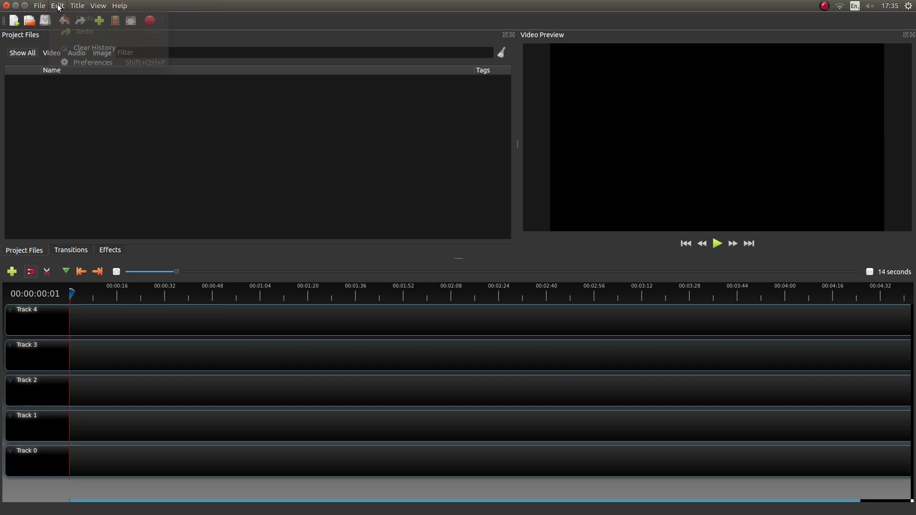
pyautogui.click(84, 66)
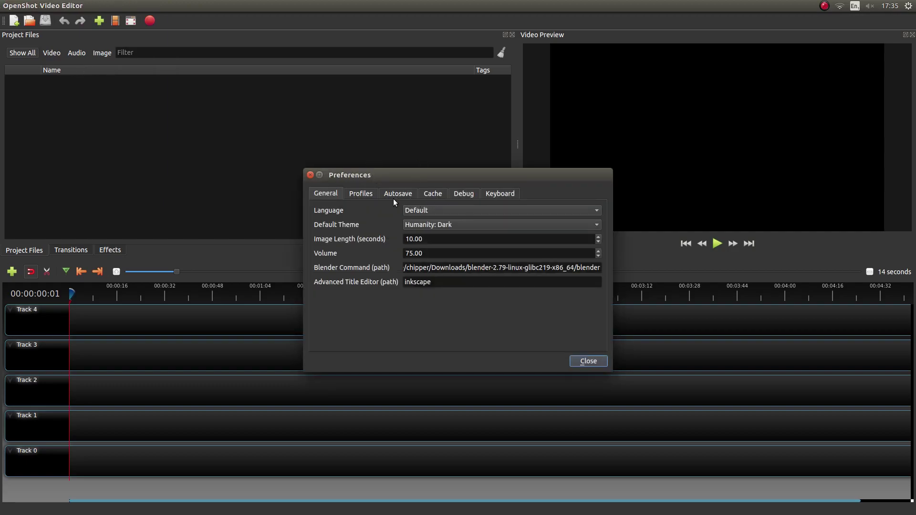
pyautogui.click(359, 194)
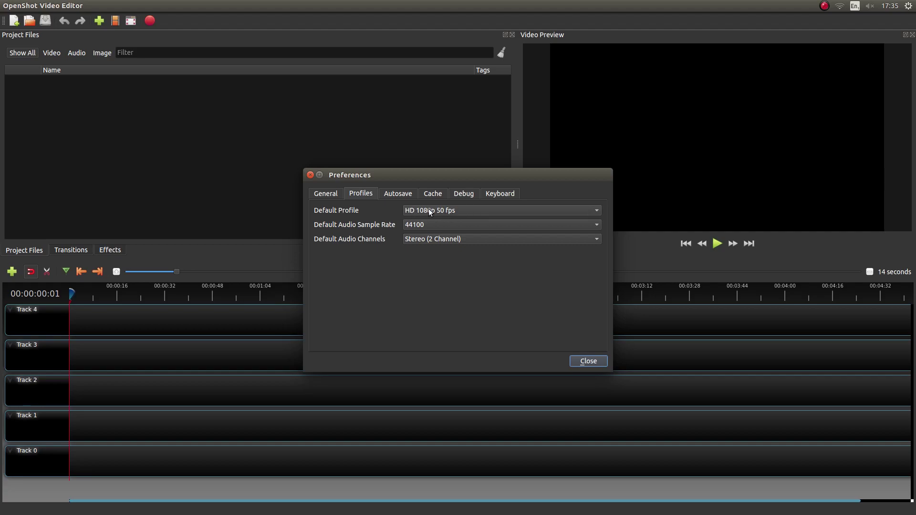
# Choose HD 1080p 25 fps as the Default Profile and close Preferences.
pyautogui.click(598, 213)
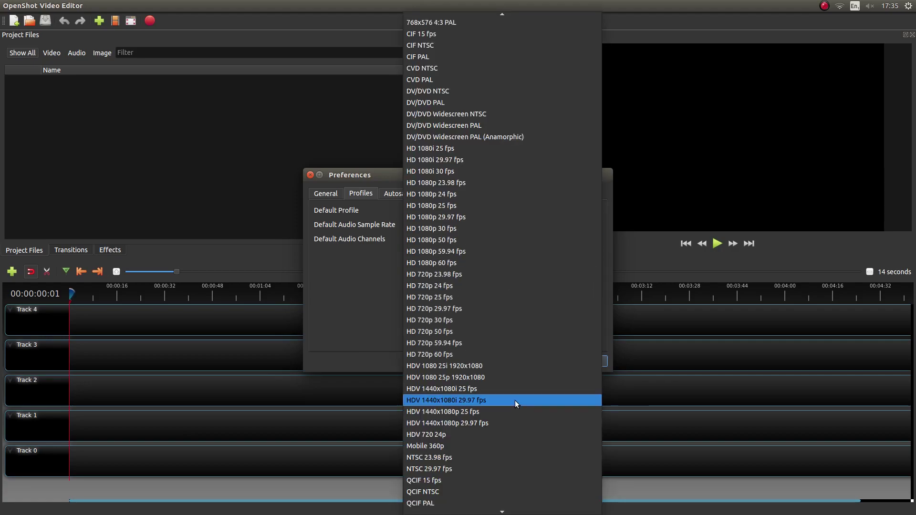
pyautogui.scroll(-1, 510, 498)
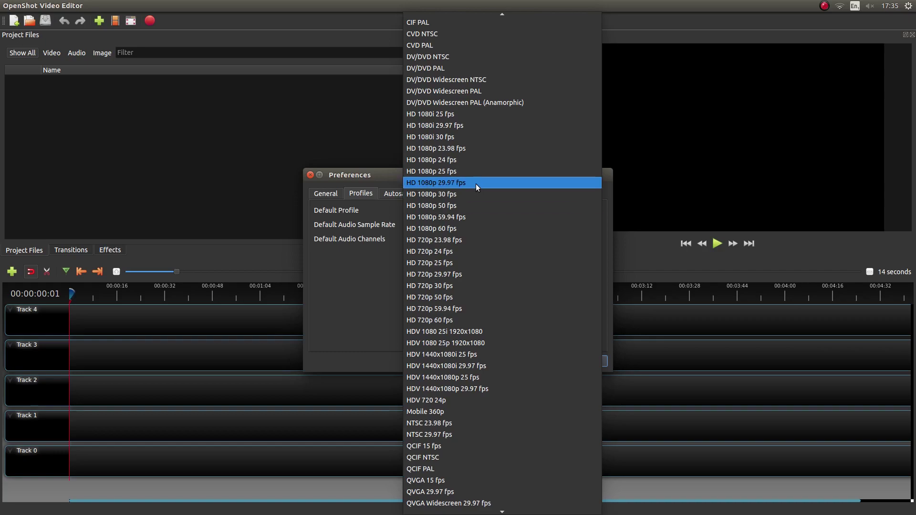
pyautogui.click(454, 172)
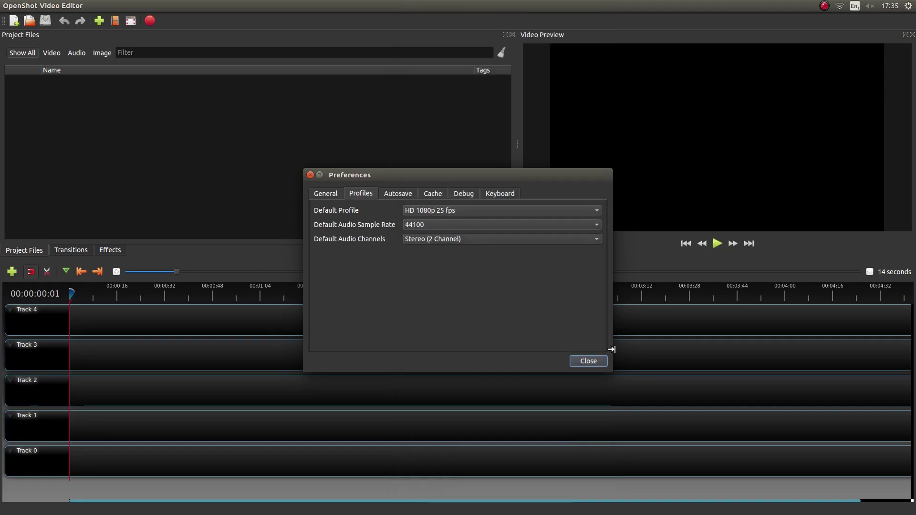
pyautogui.click(591, 361)
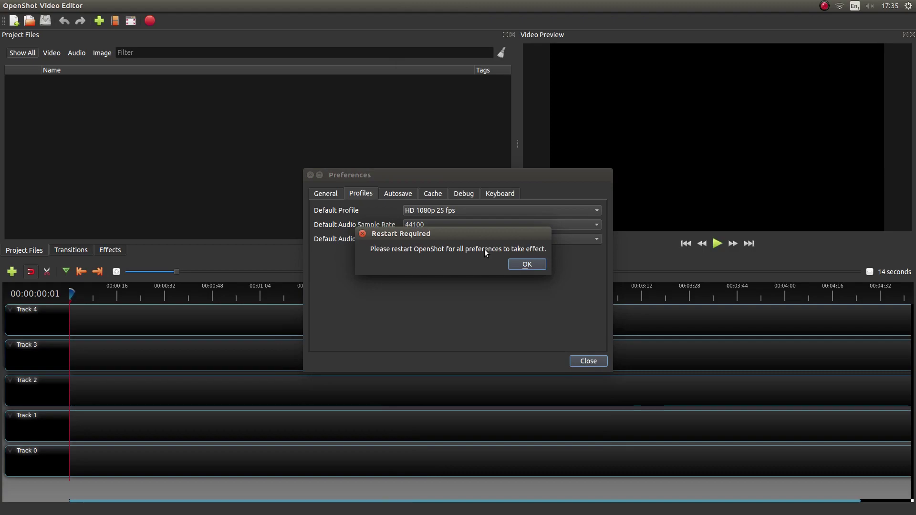
# Acknowledge the Restart Required notice to return to the empty project window.
pyautogui.click(527, 265)
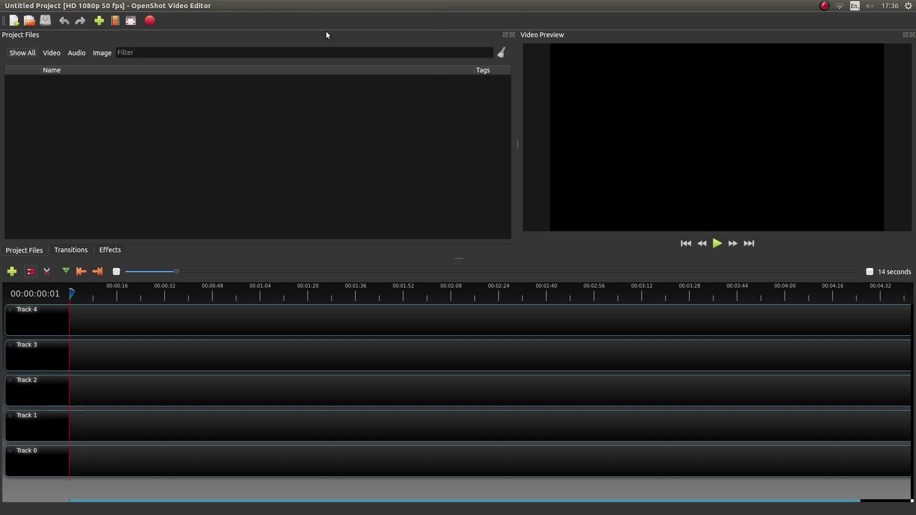
pyautogui.moveTo(122, 4)
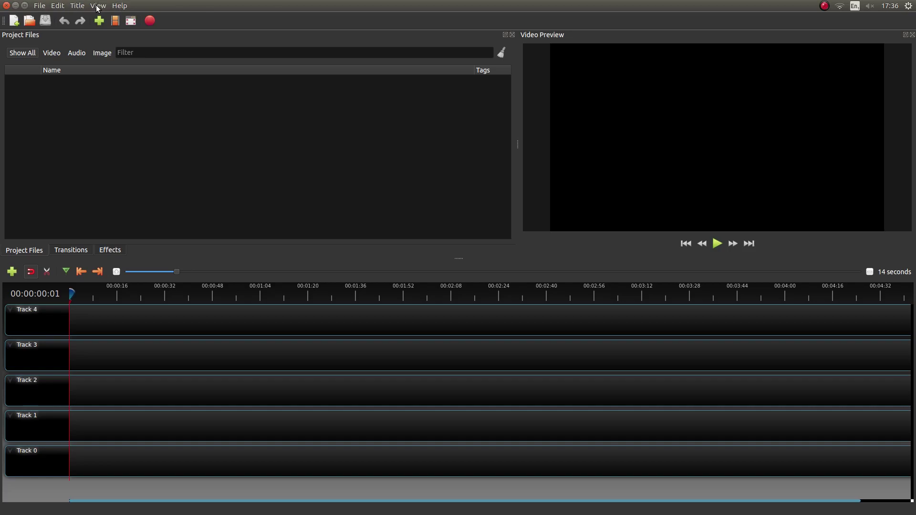
# Switch the layout to View > Views > Advanced View.
pyautogui.click(101, 7)
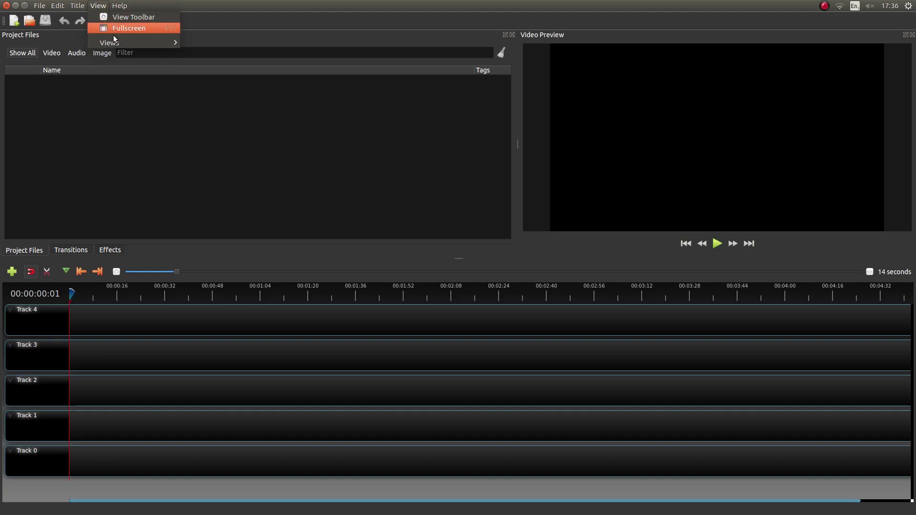
pyautogui.moveTo(119, 43)
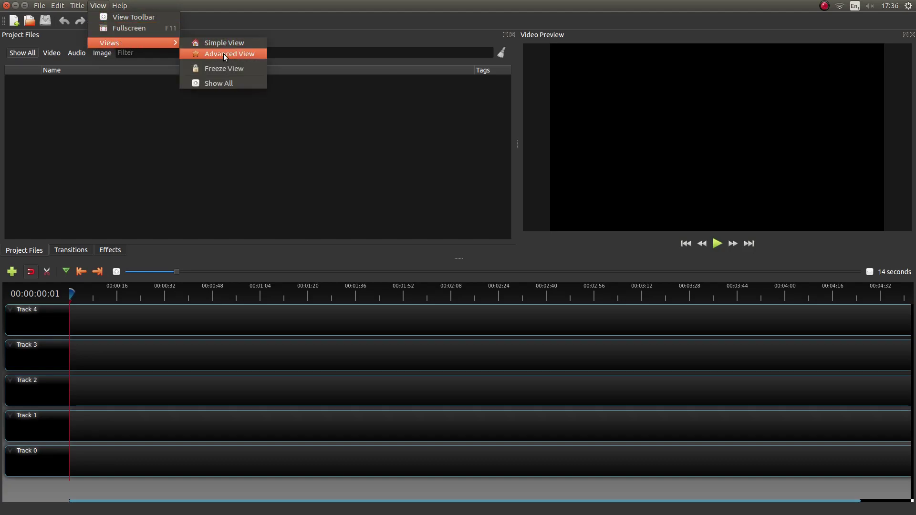
pyautogui.click(237, 55)
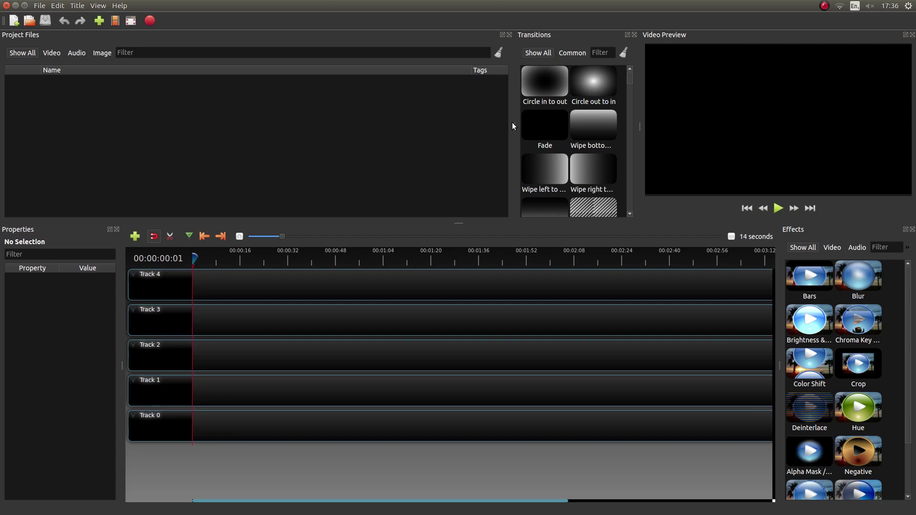
# Widen the Transitions and Video Preview panels and make the upper panels taller.
pyautogui.moveTo(515, 123); pyautogui.dragTo(225, 130)
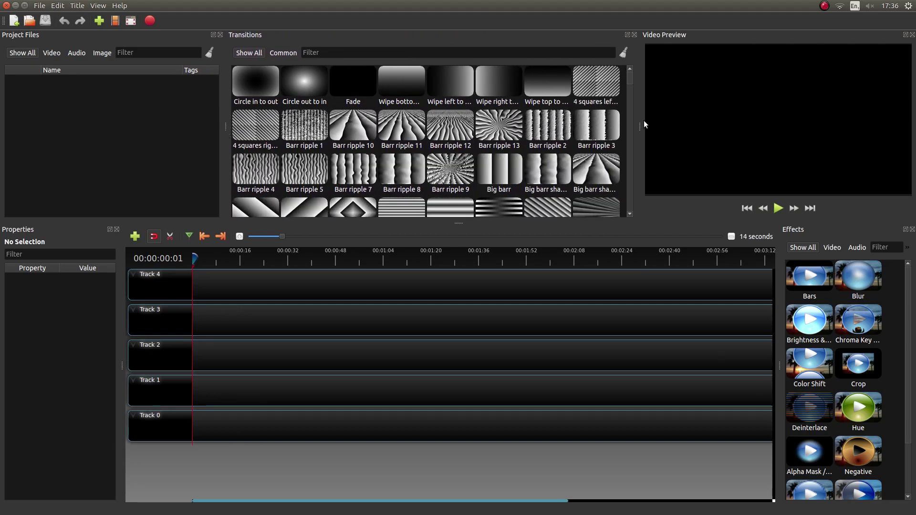
pyautogui.moveTo(638, 124); pyautogui.dragTo(348, 153)
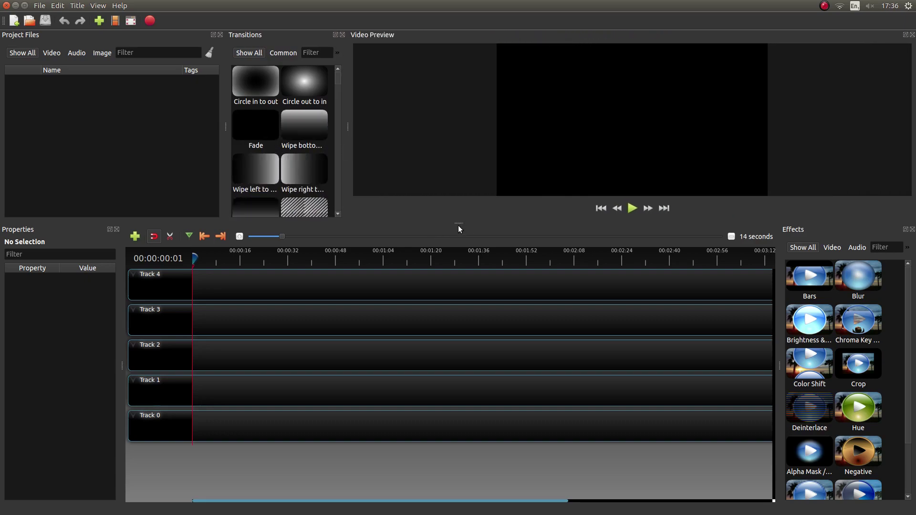
pyautogui.moveTo(458, 225); pyautogui.dragTo(484, 322)
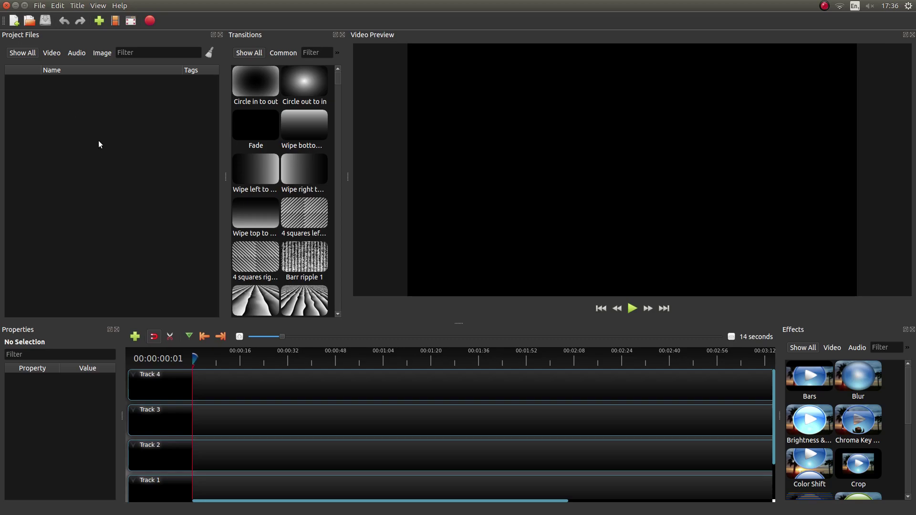
pyautogui.rightClick(107, 123)
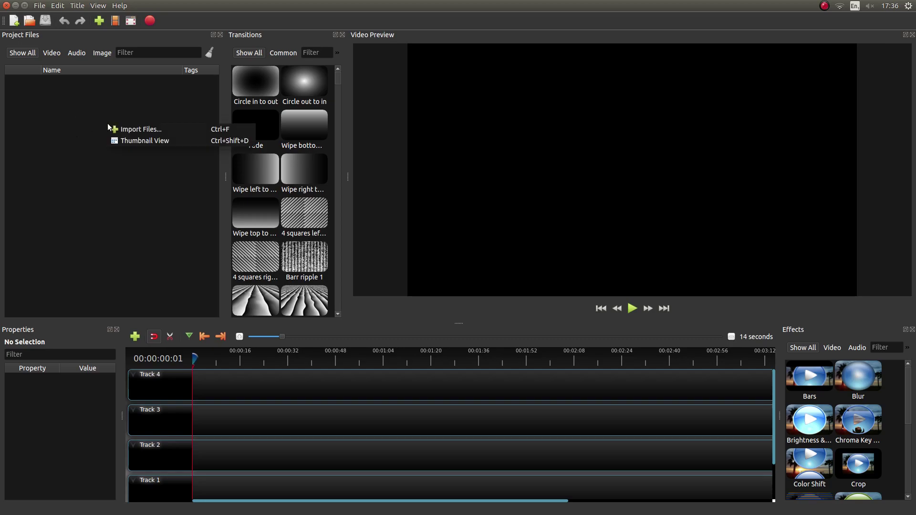
pyautogui.click(156, 128)
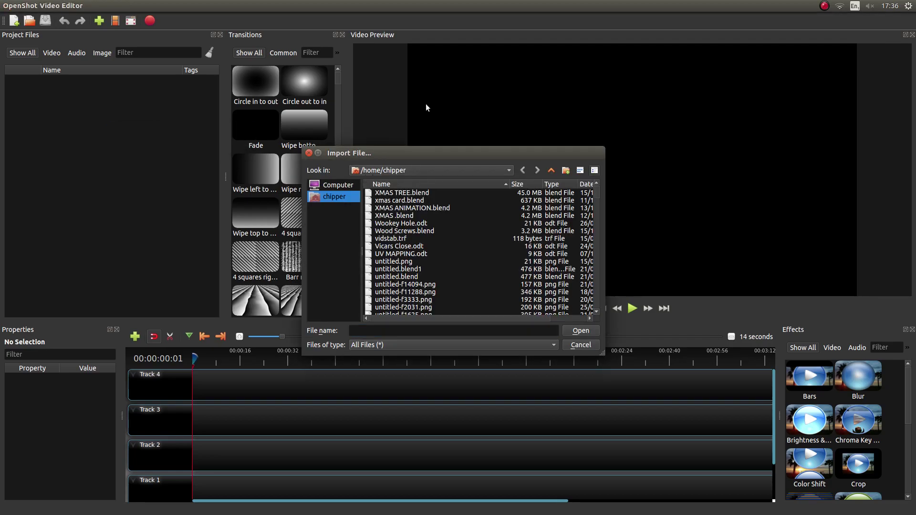
pyautogui.click(550, 171)
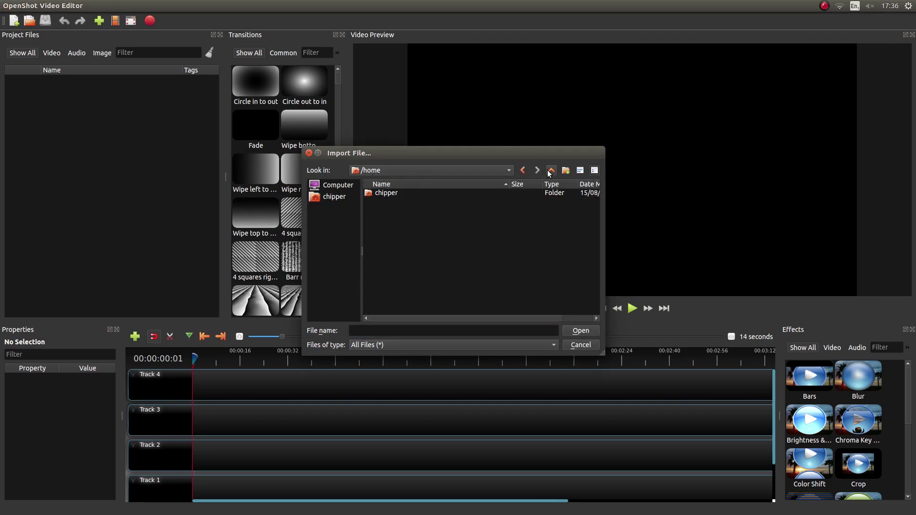
pyautogui.click(380, 193)
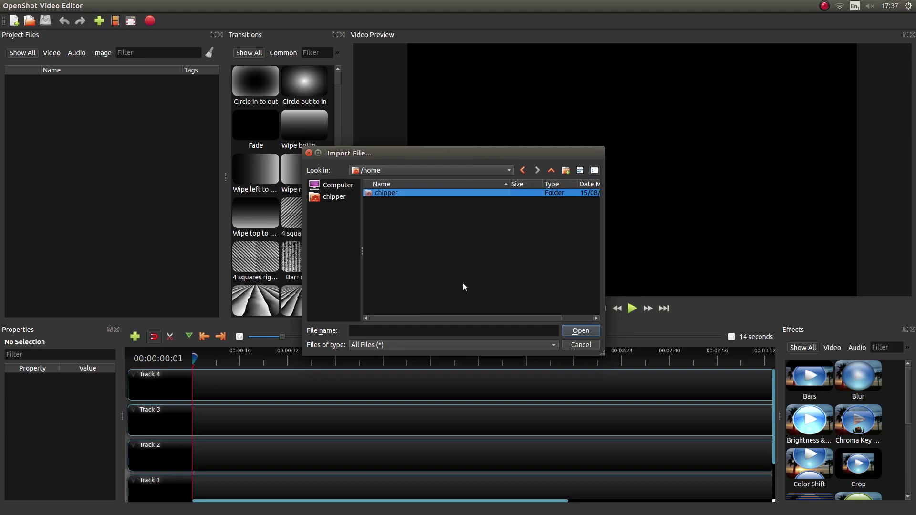
pyautogui.click(307, 153)
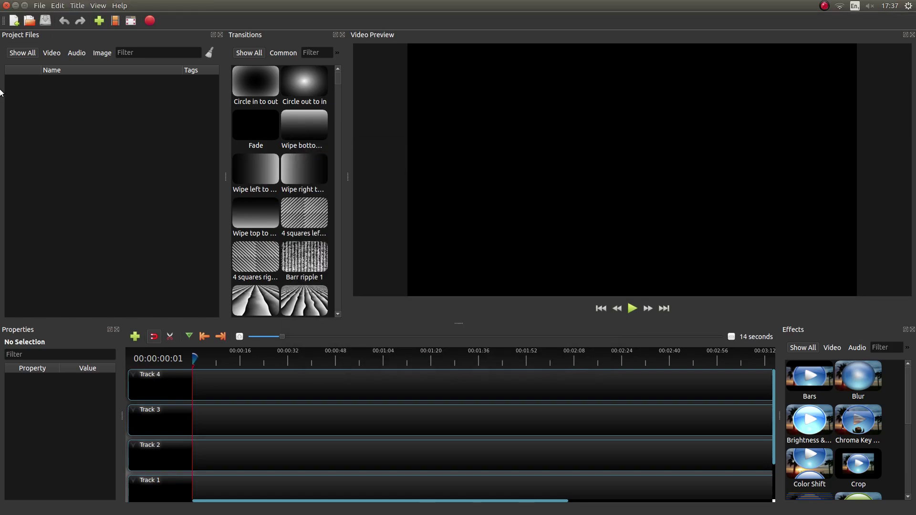
# In Files, find ss1.mp4 under Videos > Split Screen and drag it into Project Files.
pyautogui.click(15, 55)
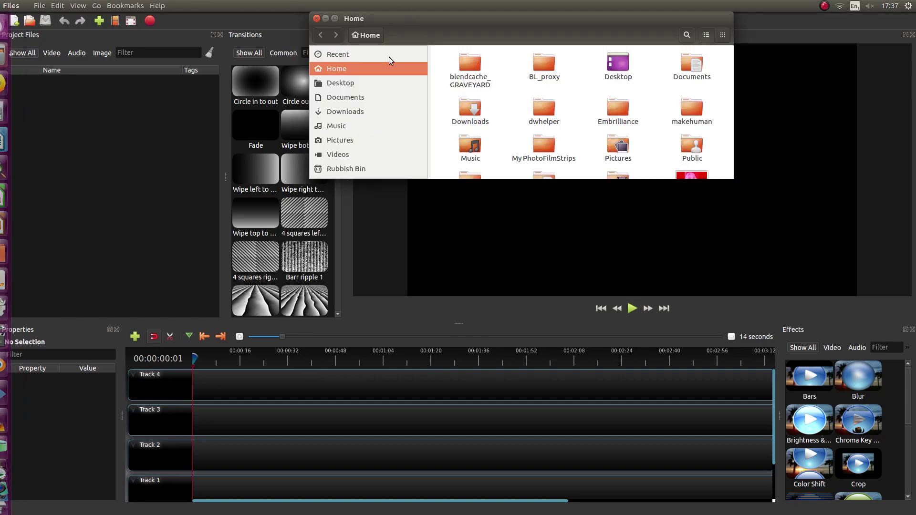
pyautogui.click(342, 155)
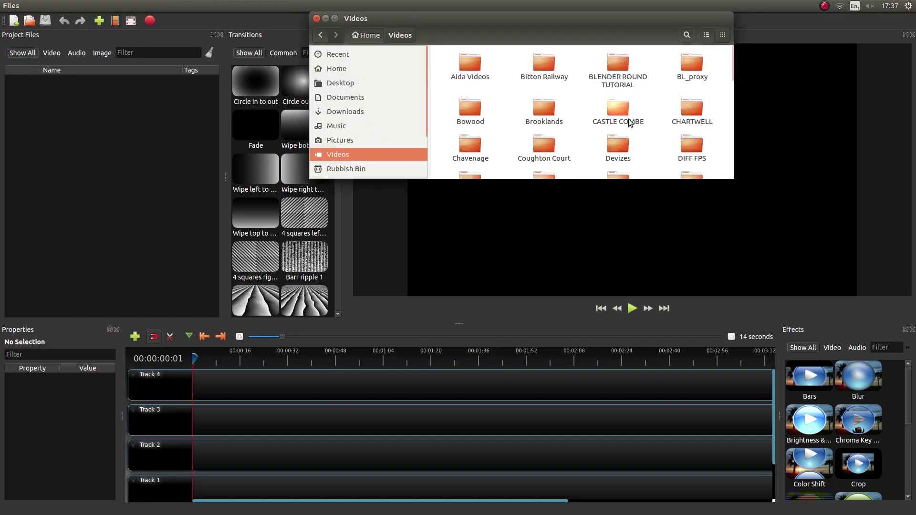
pyautogui.scroll(-2, 579, 129)
pyautogui.scroll(-3, 582, 131)
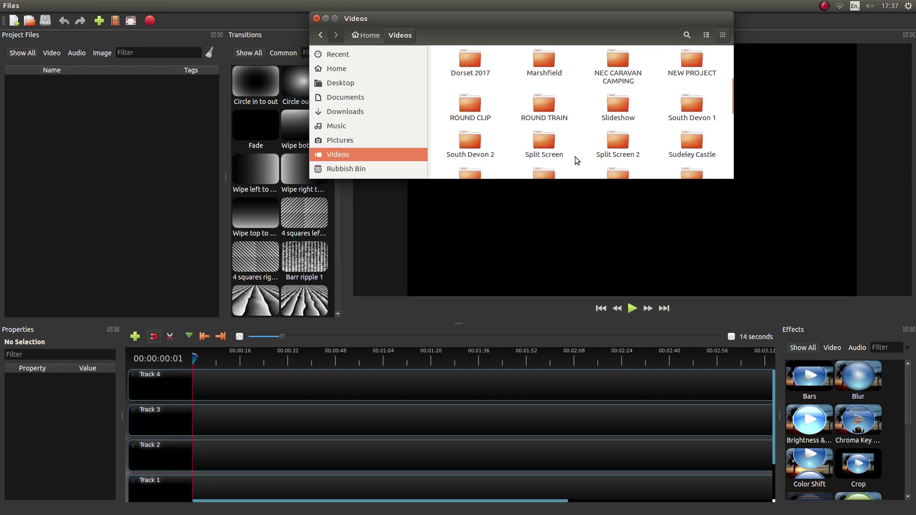
pyautogui.doubleClick(608, 114)
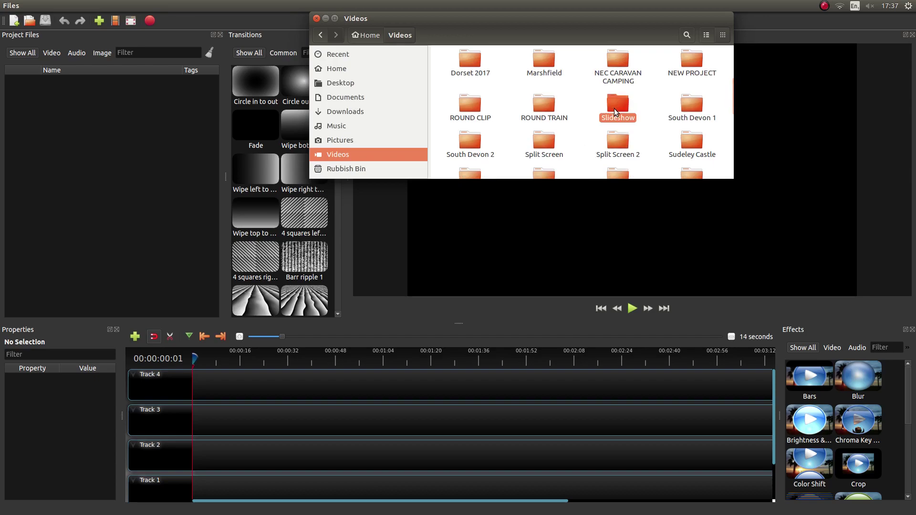
pyautogui.scroll(-3, 608, 115)
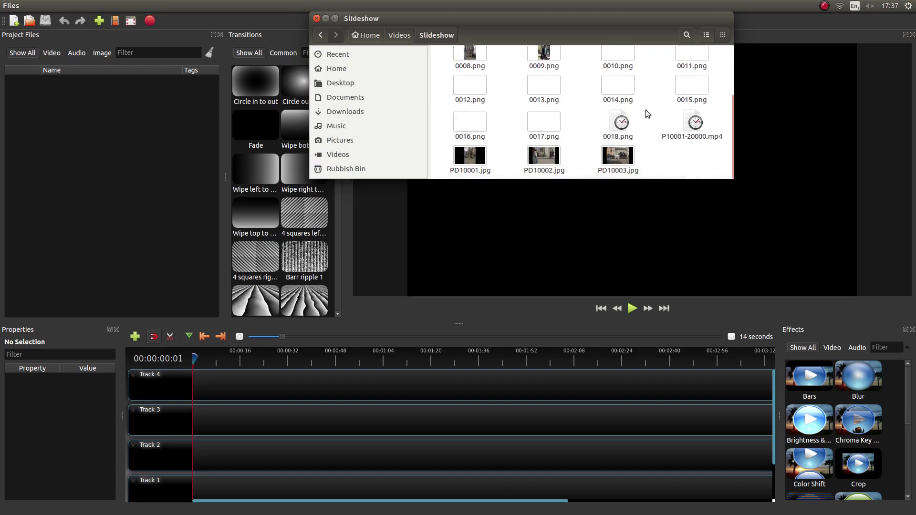
pyautogui.scroll(3, 648, 112)
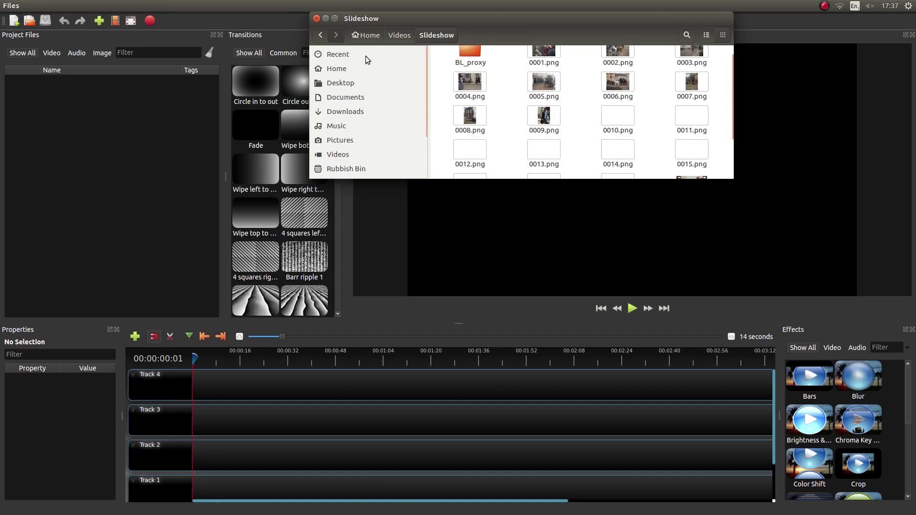
pyautogui.click(320, 37)
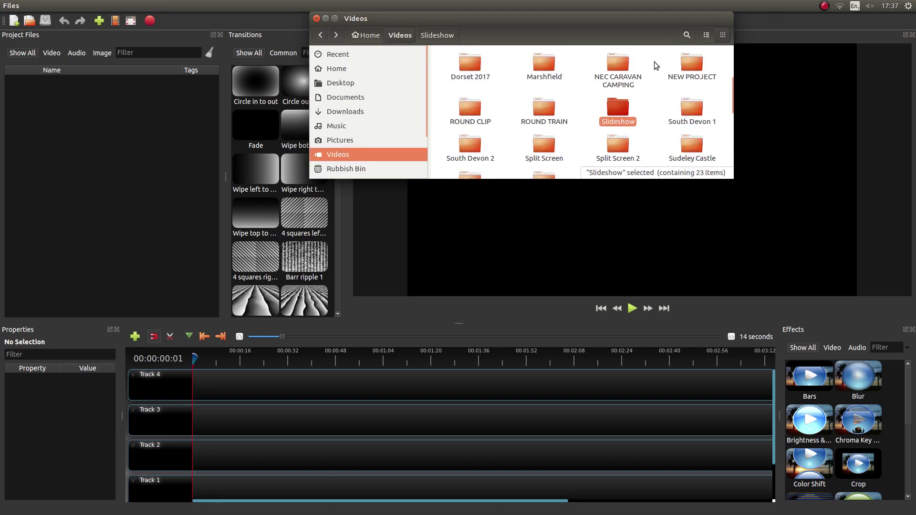
pyautogui.doubleClick(549, 149)
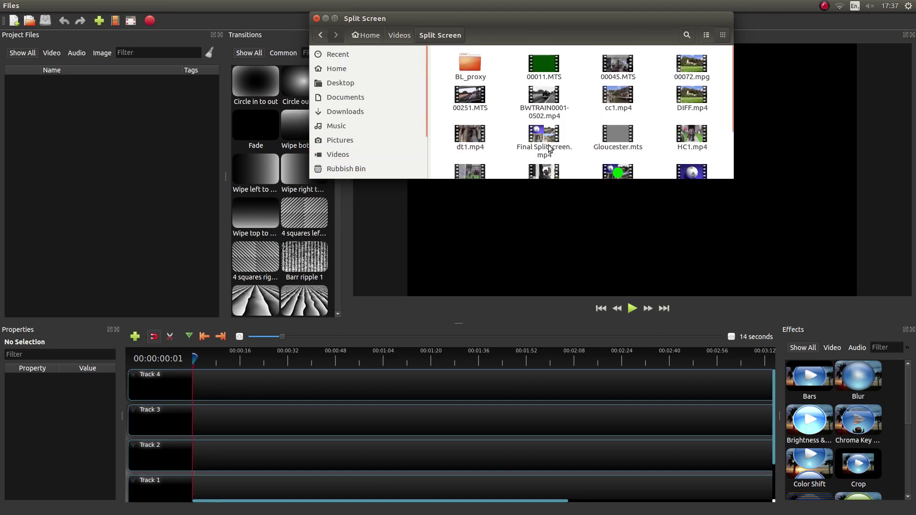
pyautogui.scroll(-3, 589, 143)
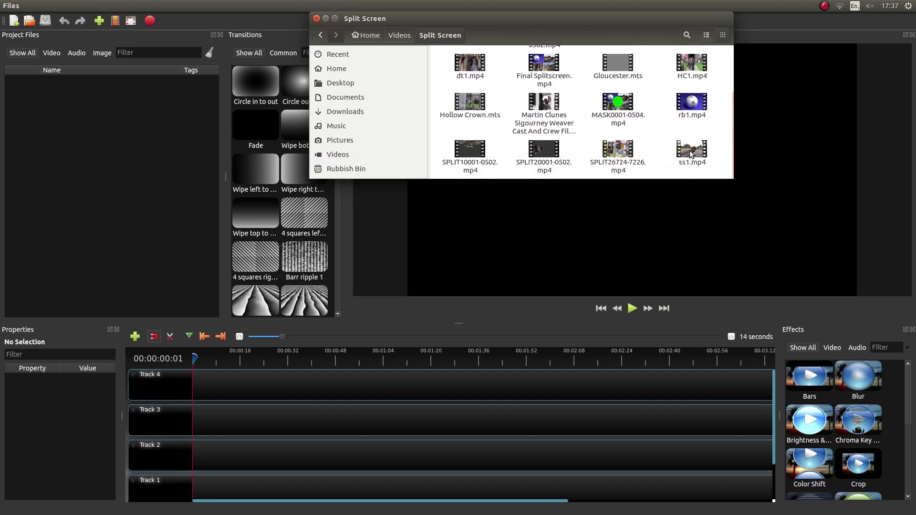
pyautogui.moveTo(690, 151); pyautogui.dragTo(106, 122)
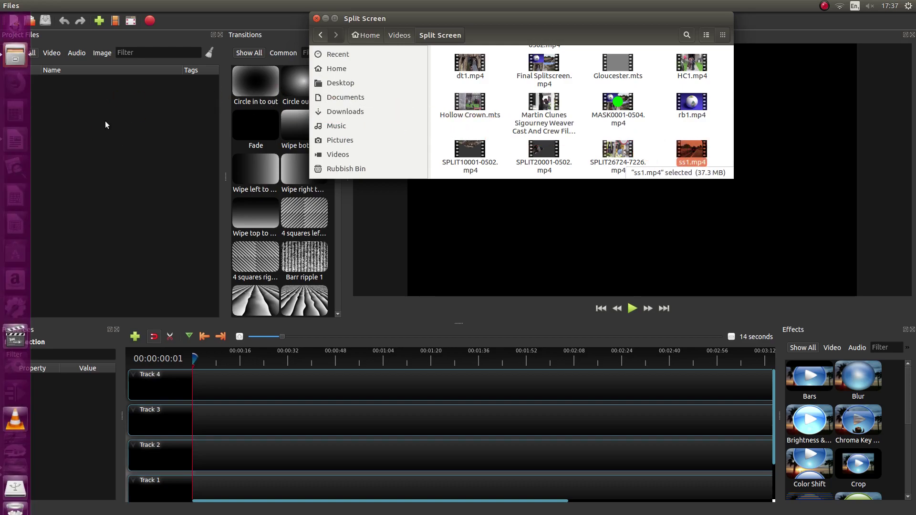
# Close the file window, then place ss1.mp4 on Track 4 aligned to the timeline start.
pyautogui.click(316, 18)
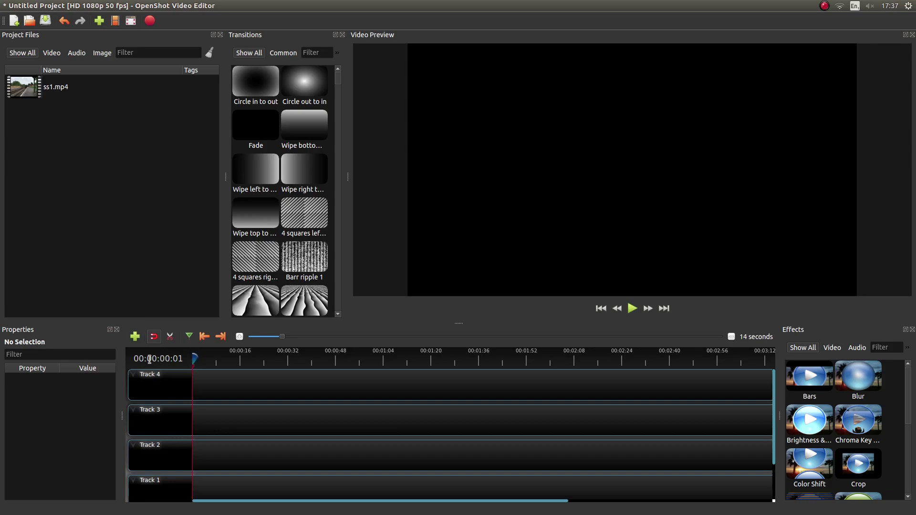
pyautogui.click(600, 310)
pyautogui.click(25, 82)
pyautogui.moveTo(25, 82); pyautogui.dragTo(269, 372)
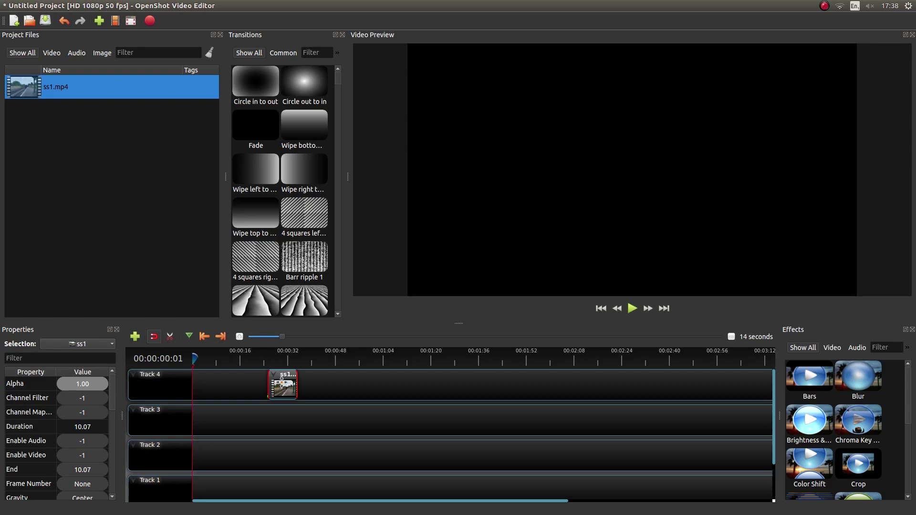
pyautogui.moveTo(281, 381); pyautogui.dragTo(215, 382)
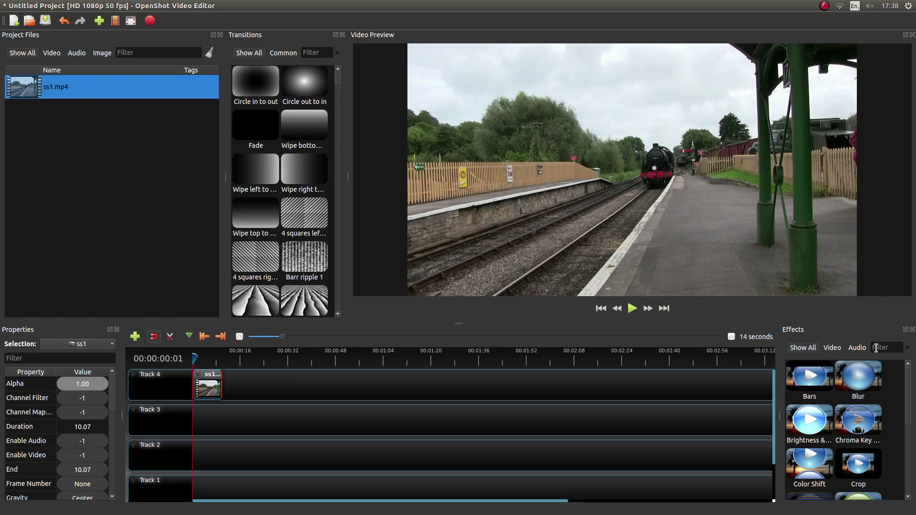
# Drag Color Saturation from the Effects panel onto the ss1 clip on Track 4.
pyautogui.moveTo(908, 384); pyautogui.dragTo(912, 462)
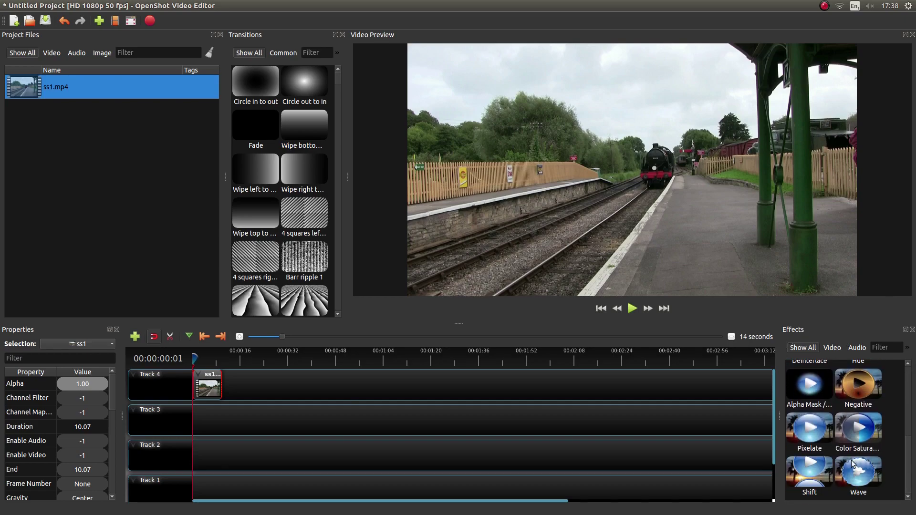
pyautogui.click(861, 436)
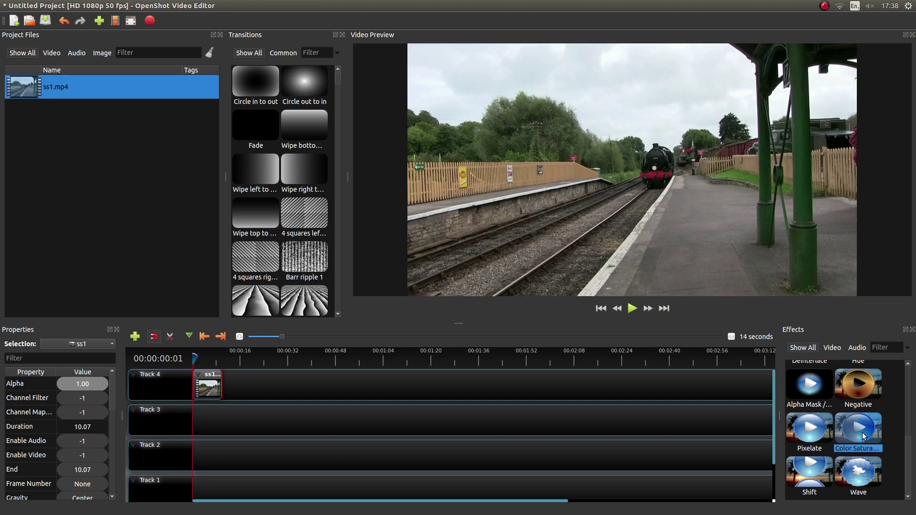
pyautogui.moveTo(864, 435); pyautogui.dragTo(209, 392)
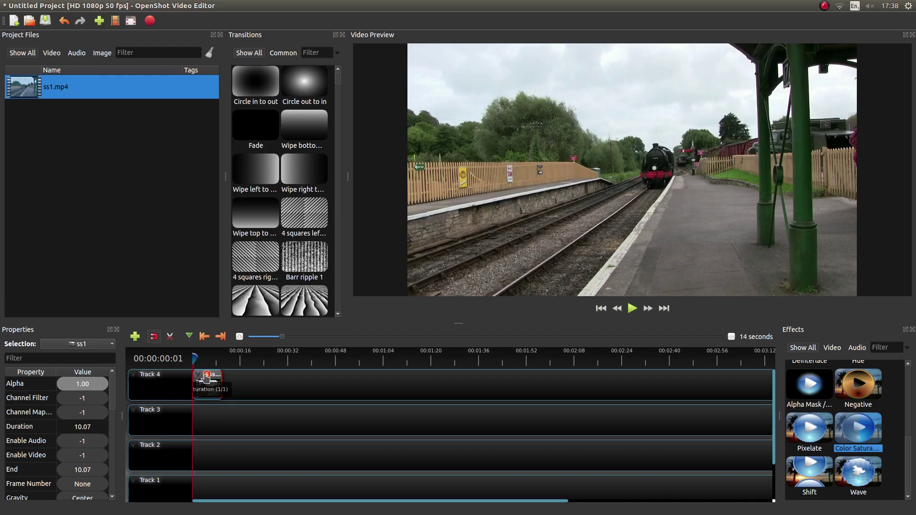
# Set the Color Saturation effect's Saturation property to 0 on the ss1 clip.
pyautogui.click(207, 375)
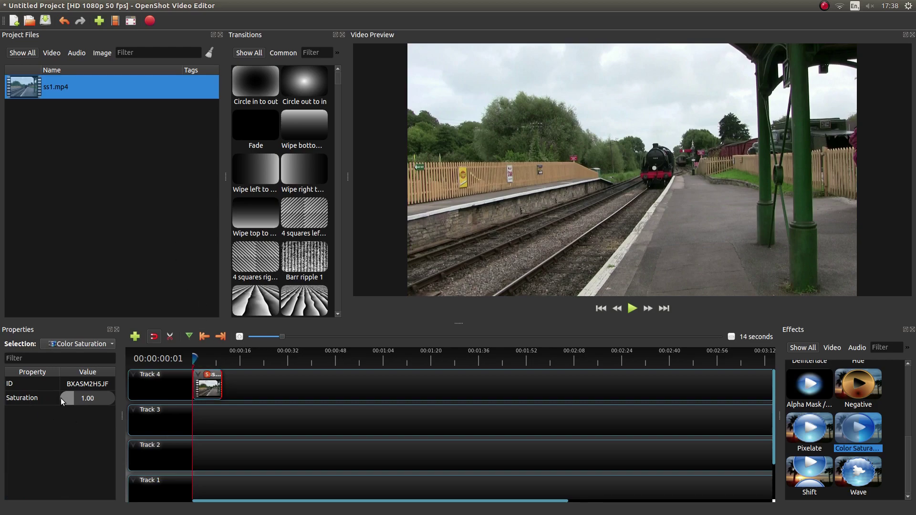
pyautogui.click(92, 400)
pyautogui.doubleClick(92, 399)
pyautogui.write('0')
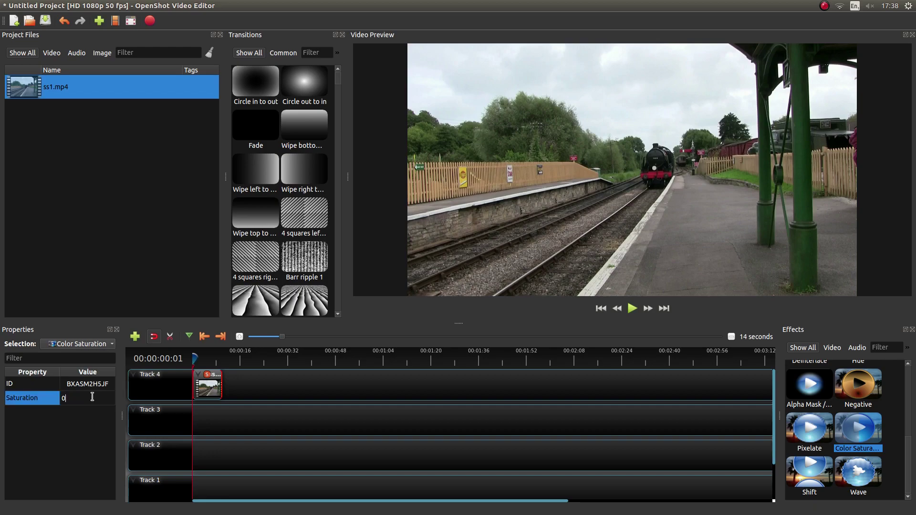
pyautogui.press('Return')
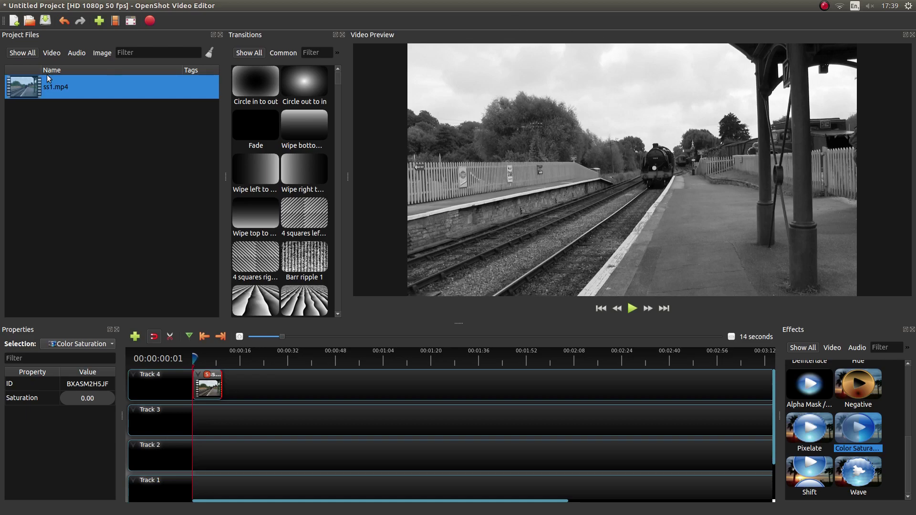
# In the Export Video dialog, keep High quality and name the file STEAM TRAIN.
pyautogui.click(150, 21)
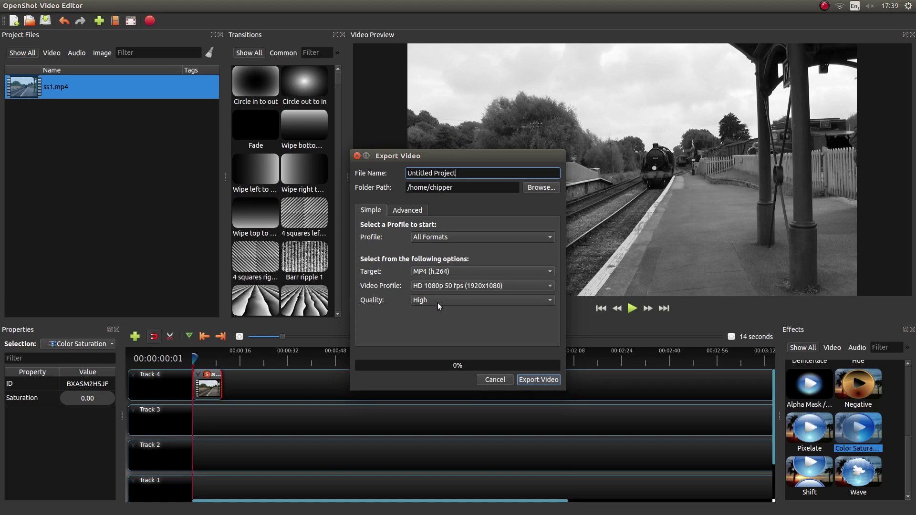
pyautogui.click(547, 302)
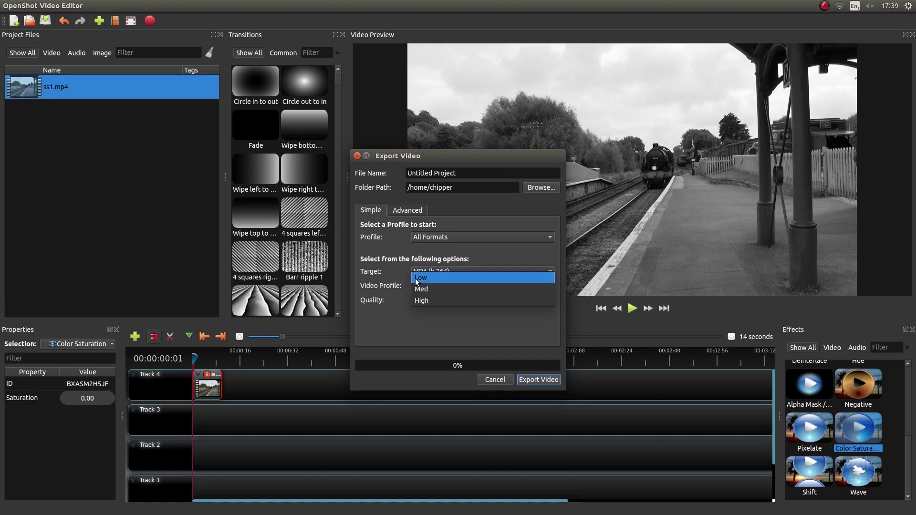
pyautogui.click(427, 301)
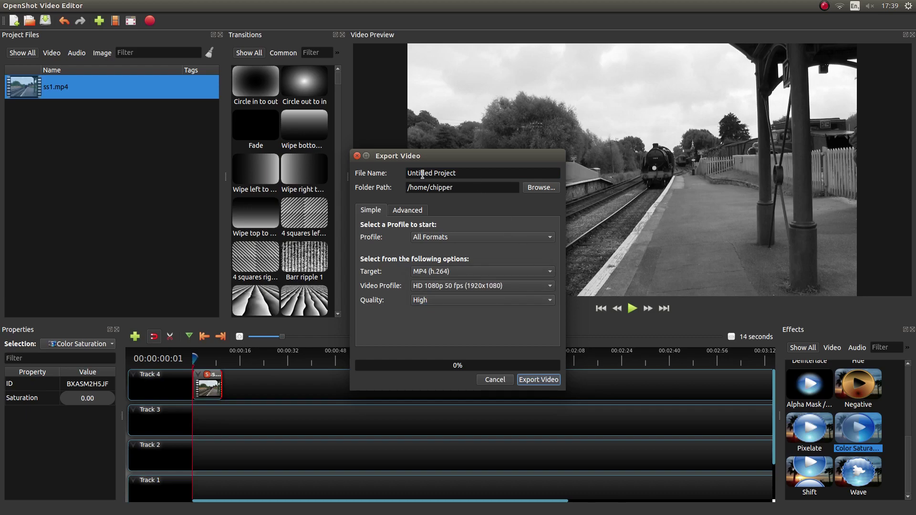
pyautogui.moveTo(458, 172); pyautogui.dragTo(409, 173)
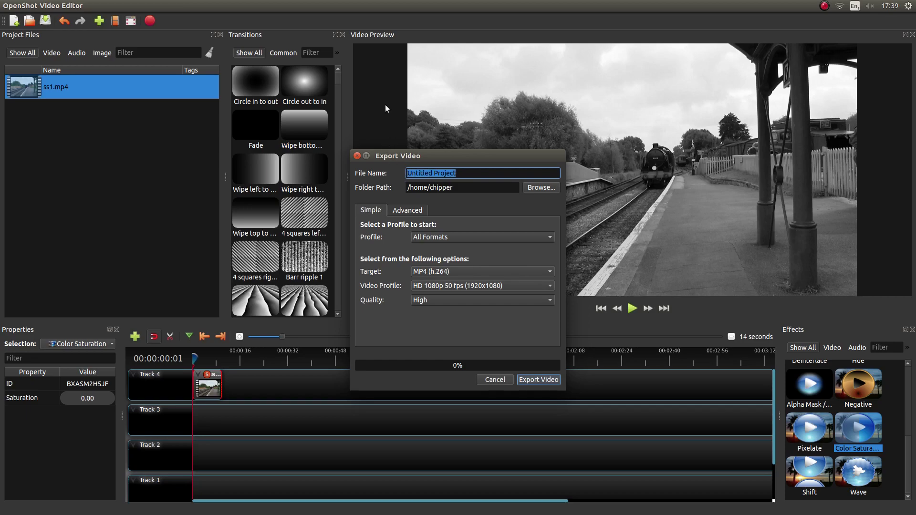
pyautogui.write('STEAM TRAIN')
# Set the export folder to Desktop and run the STEAM TRAIN export.
pyautogui.click(541, 188)
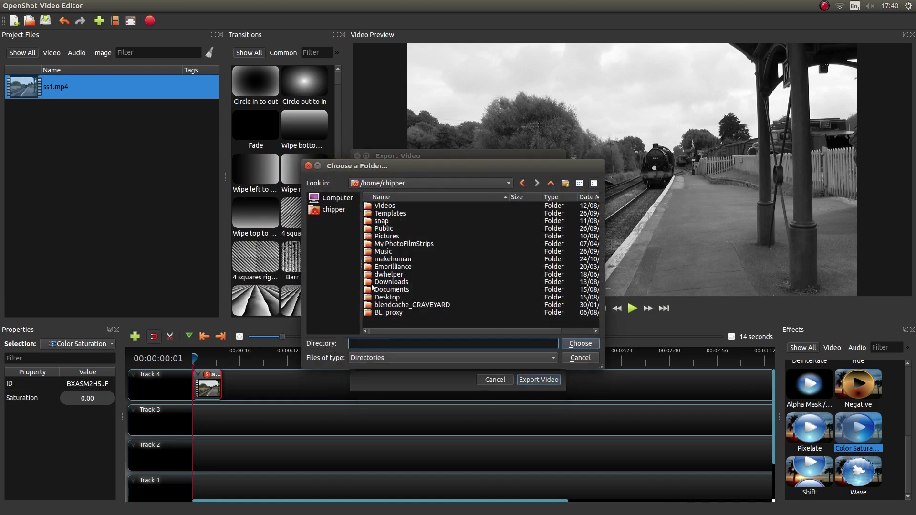
pyautogui.click(381, 299)
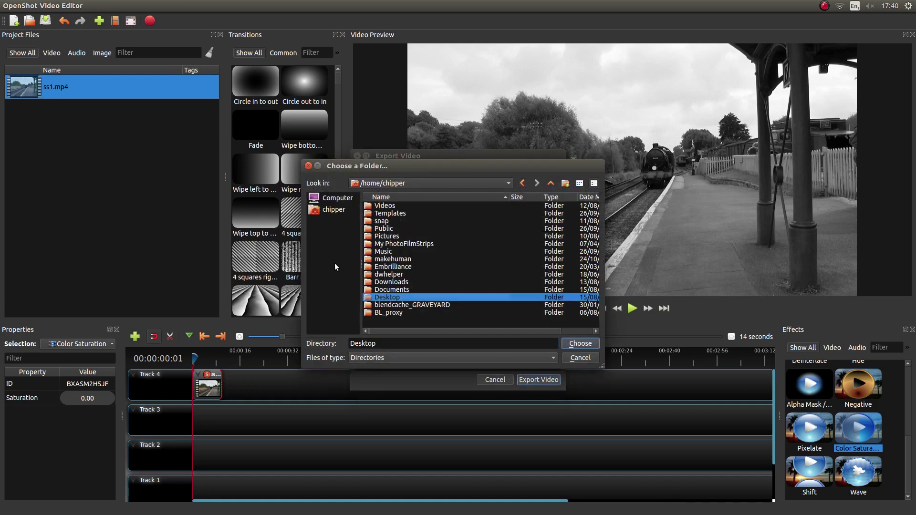
pyautogui.click(586, 344)
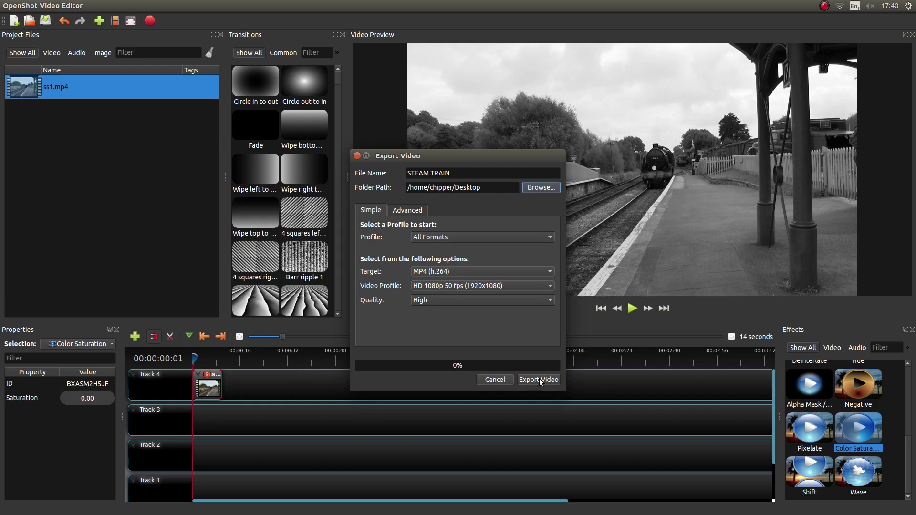
pyautogui.click(538, 380)
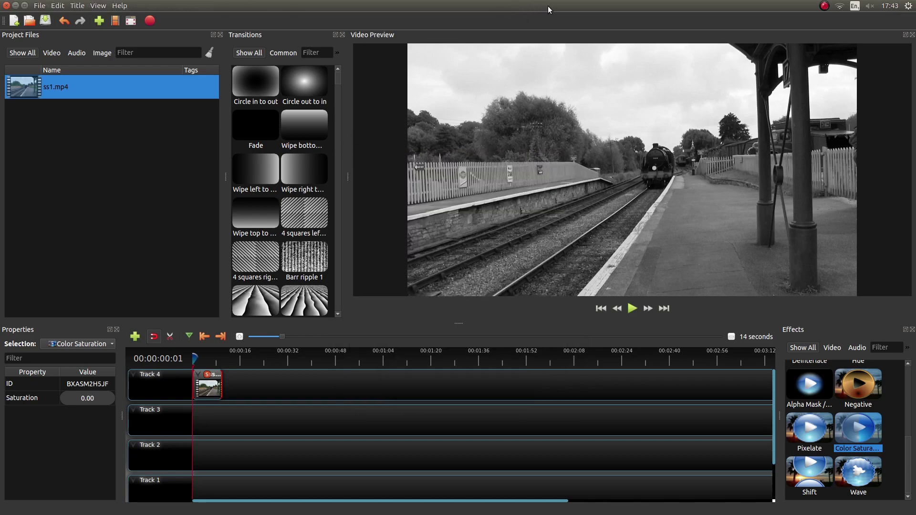
# Minimize OpenShot to reveal the desktop with the exported STEAM TRAIN.mp4.
pyautogui.click(15, 6)
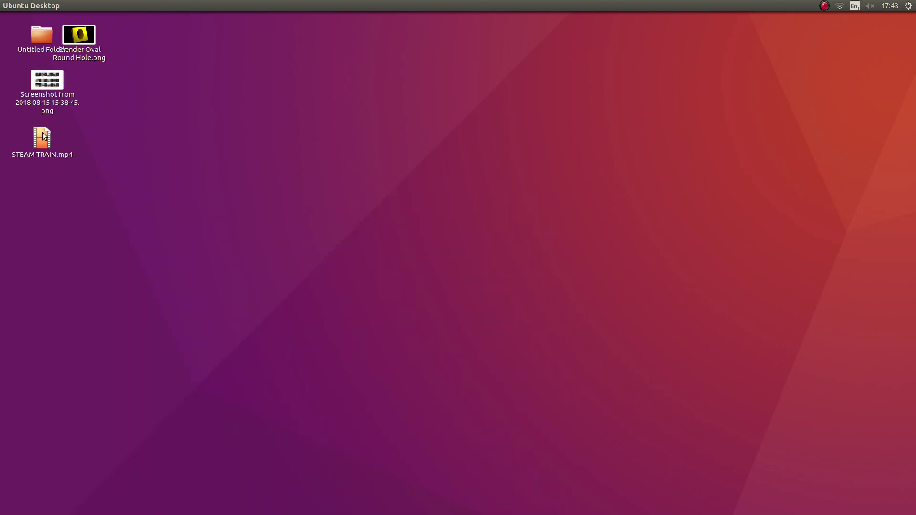